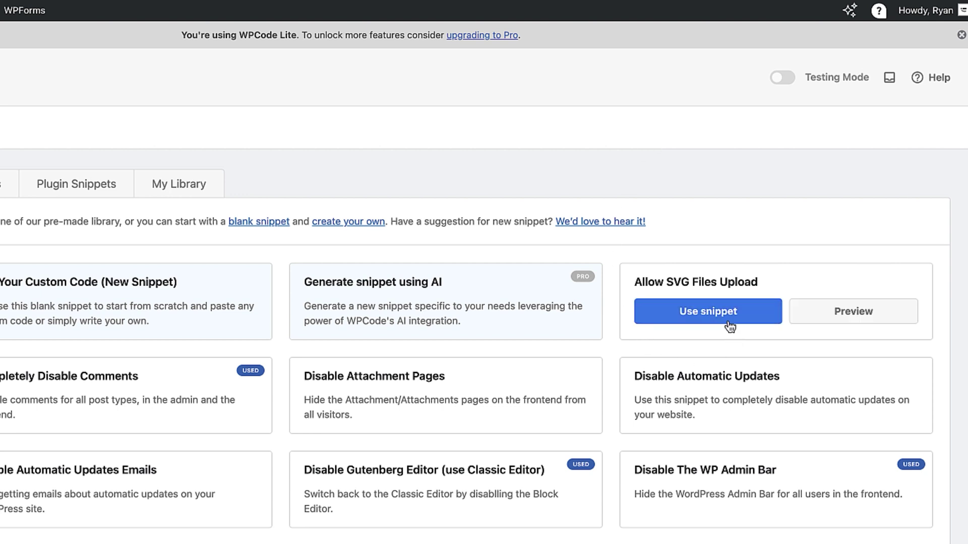
- Choose Use snippet on the Allow SVG Files Upload library card
{"action": "left_click", "coordinate": [726, 315]}
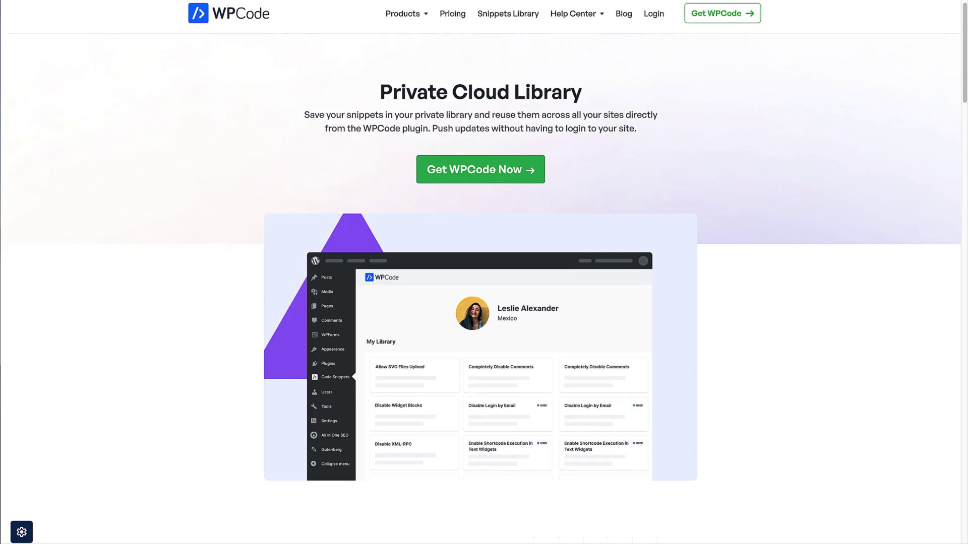
- Scroll down the Private Cloud Library page to read its feature sections
{"action": "scroll", "coordinate": [484, 252], "scroll_direction": "down", "scroll_amount": 4}
{"action": "scroll", "coordinate": [484, 272], "scroll_direction": "down", "scroll_amount": 2}
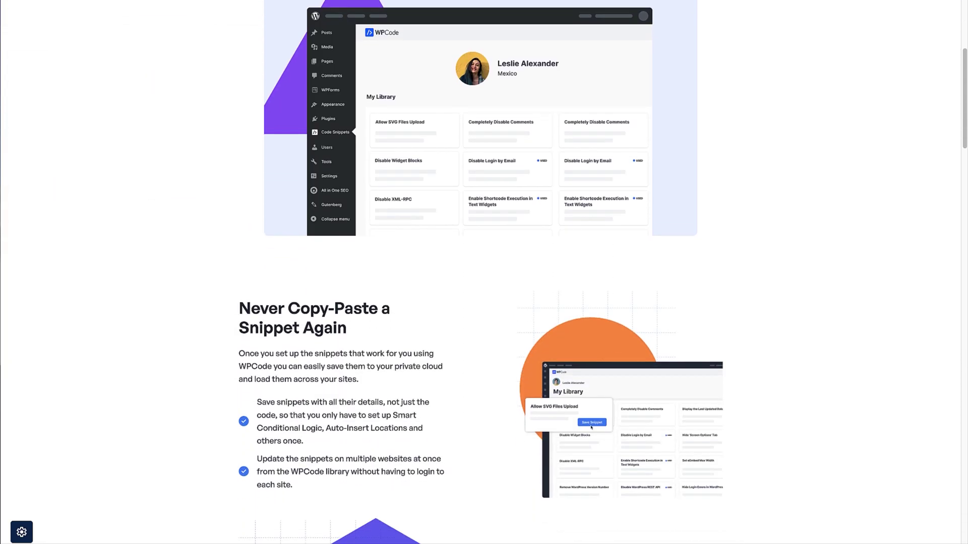
{"action": "scroll", "coordinate": [484, 272], "scroll_direction": "down", "scroll_amount": 5}
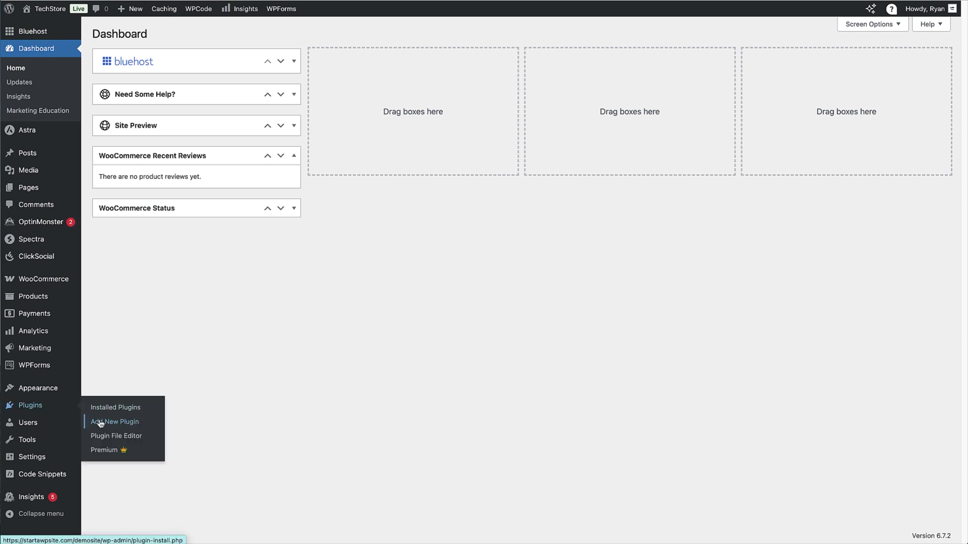
- Search new plugins for 'wpcode', then go to WPCode's Code Snippets list
{"action": "left_click", "coordinate": [100, 423]}
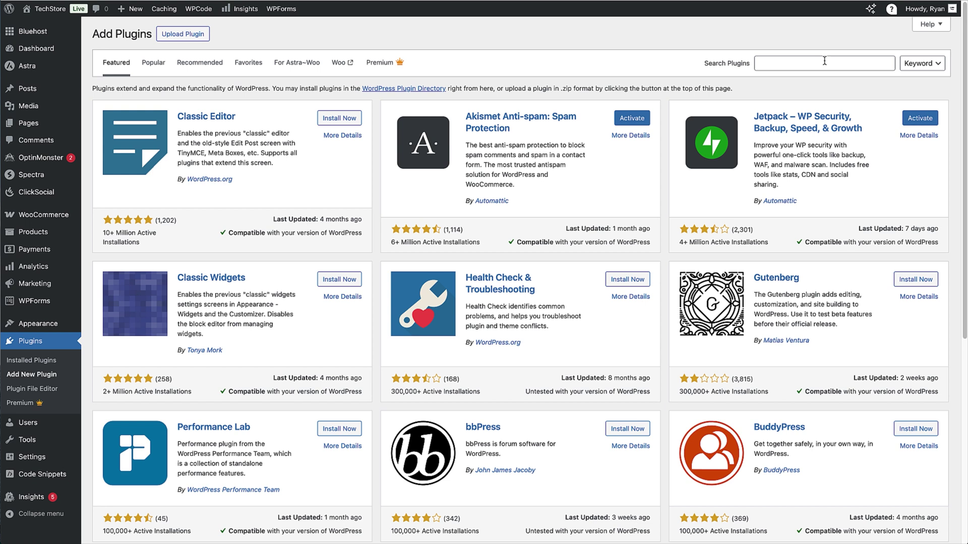
{"action": "left_click", "coordinate": [824, 62]}
{"action": "type", "text": "wp"}
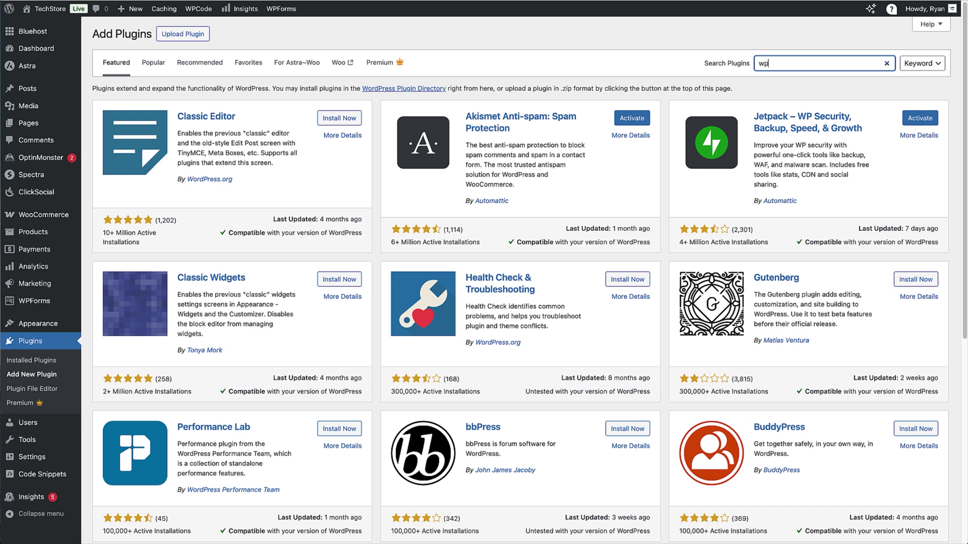
{"action": "type", "text": "code"}
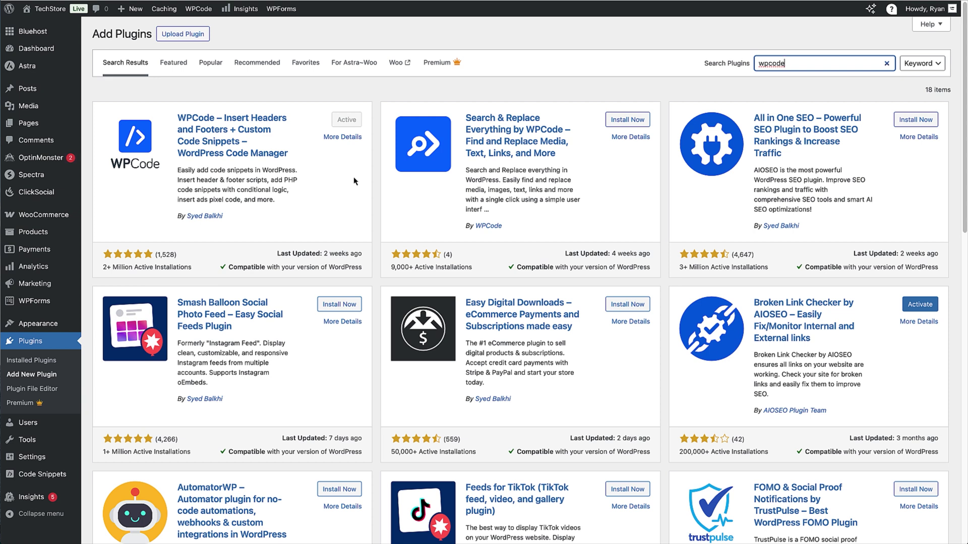
{"action": "mouse_move", "coordinate": [61, 474]}
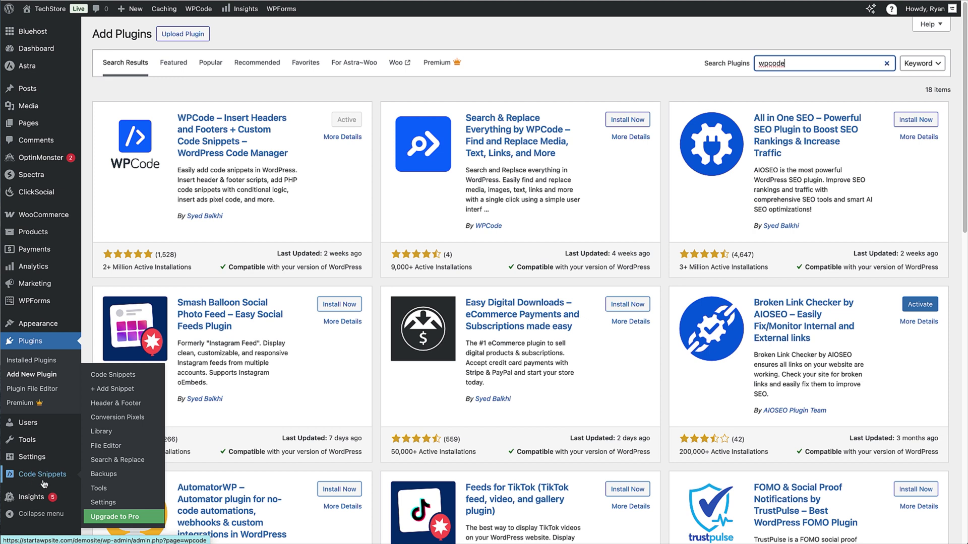
{"action": "left_click", "coordinate": [46, 481]}
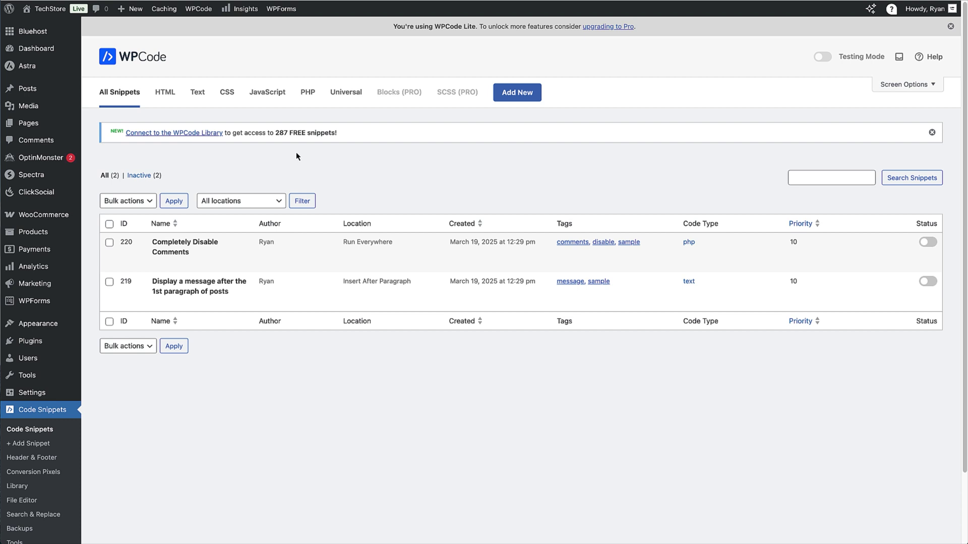
- Connect TechStore to the WPCode Library and approve it with Connect to WordPress
{"action": "left_click", "coordinate": [211, 134]}
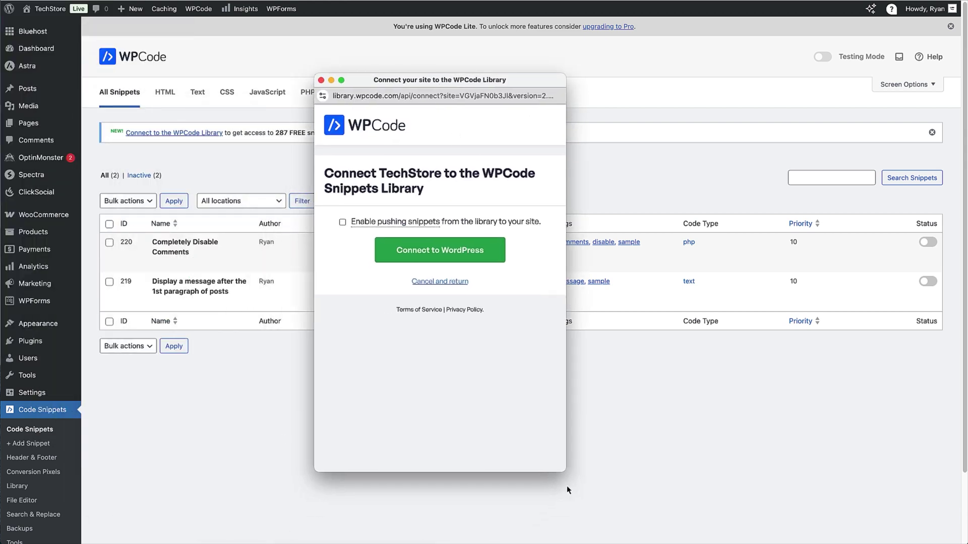
{"action": "left_click", "coordinate": [482, 263]}
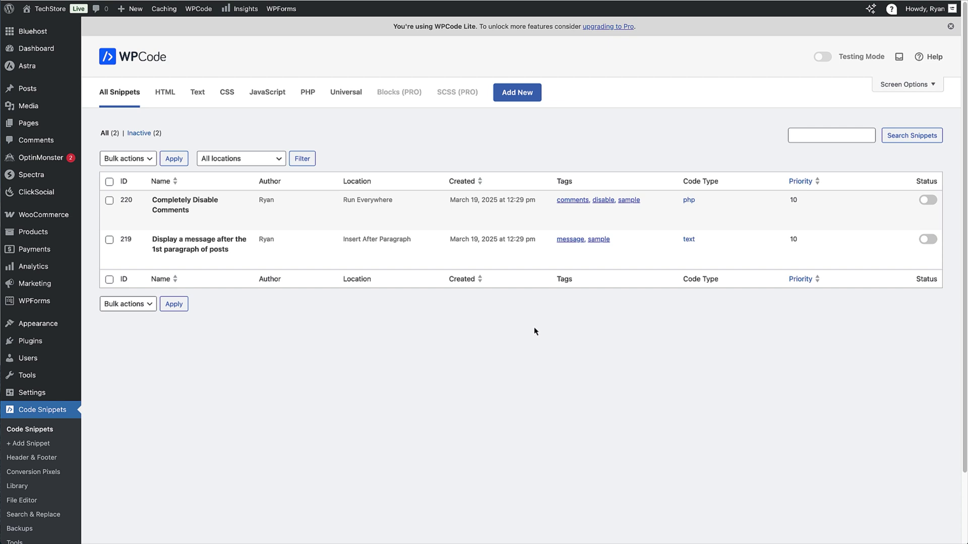
- Search the Add New snippet library for 'duplicate' to show the Duplicate Post/Page Link card
{"action": "left_click", "coordinate": [519, 96]}
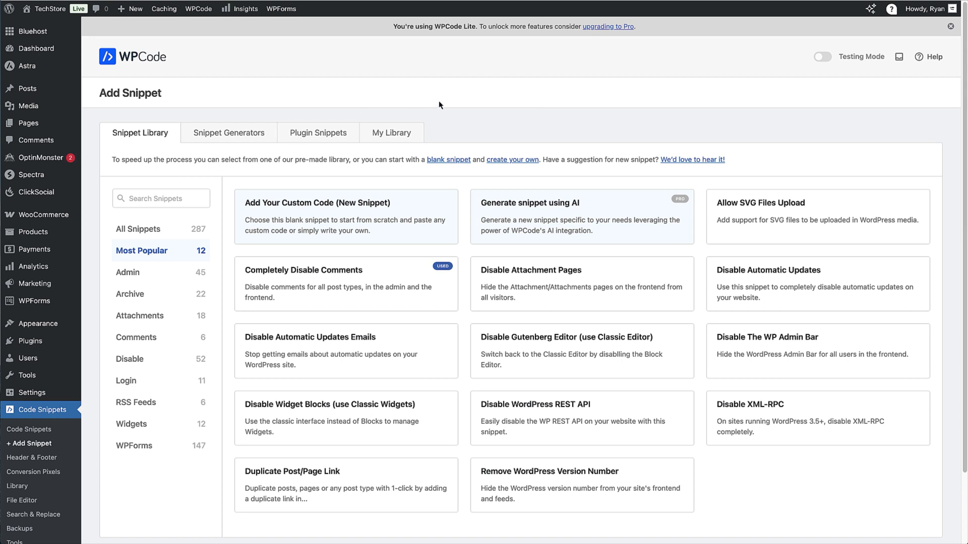
{"action": "left_click", "coordinate": [164, 195]}
{"action": "type", "text": "duplicate"}
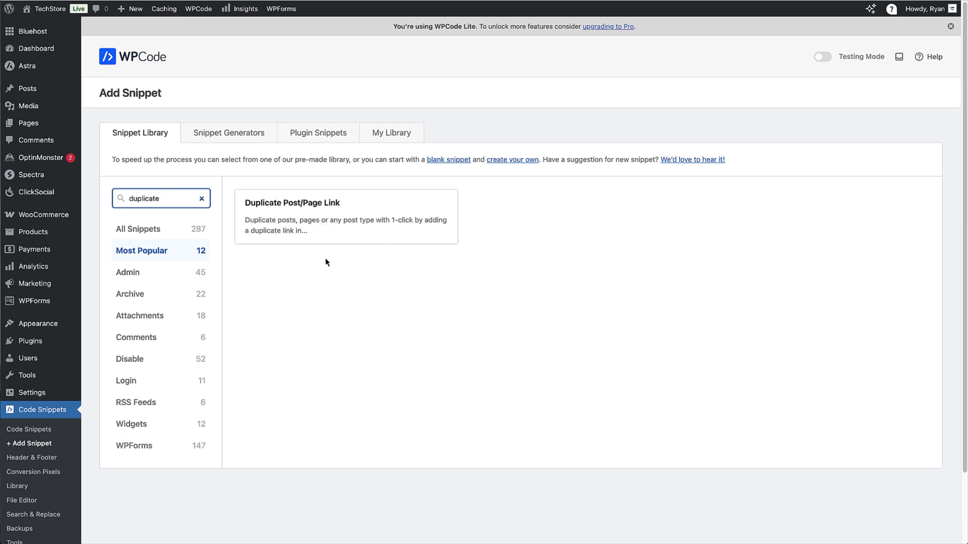
{"action": "mouse_move", "coordinate": [298, 233]}
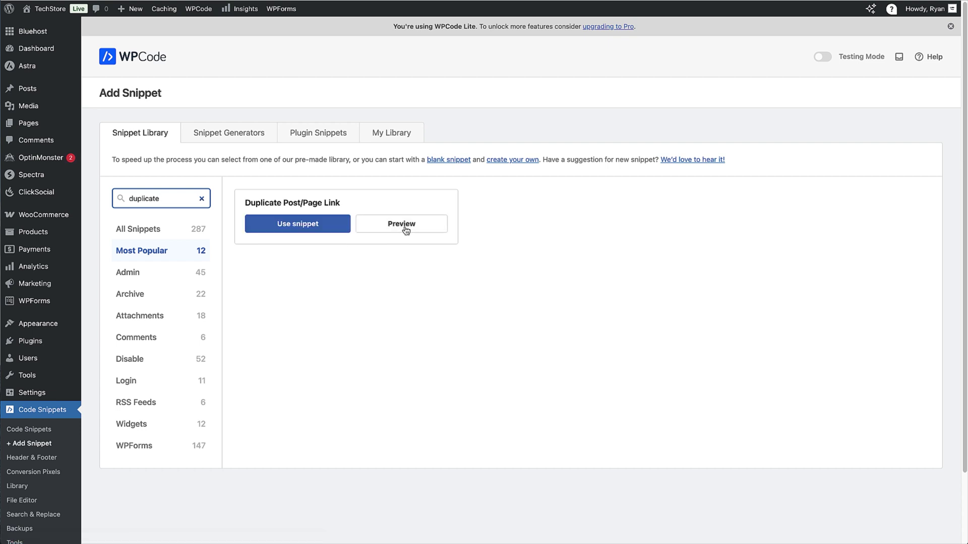
- Add the Duplicate Post/Page Link snippet, review its code, and save it as Active
{"action": "left_click", "coordinate": [300, 225]}
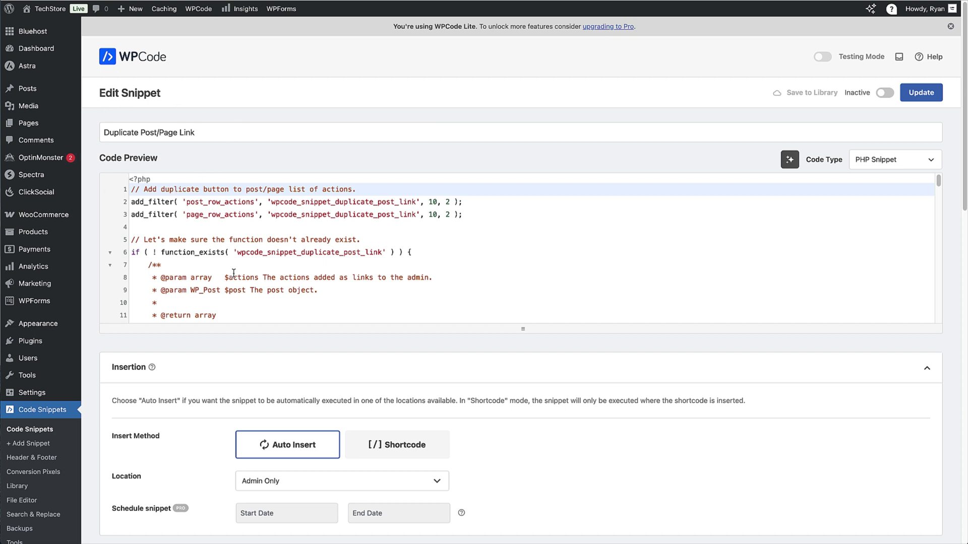
{"action": "scroll", "coordinate": [234, 273], "scroll_direction": "down", "scroll_amount": 3}
{"action": "scroll", "coordinate": [234, 274], "scroll_direction": "down", "scroll_amount": 10}
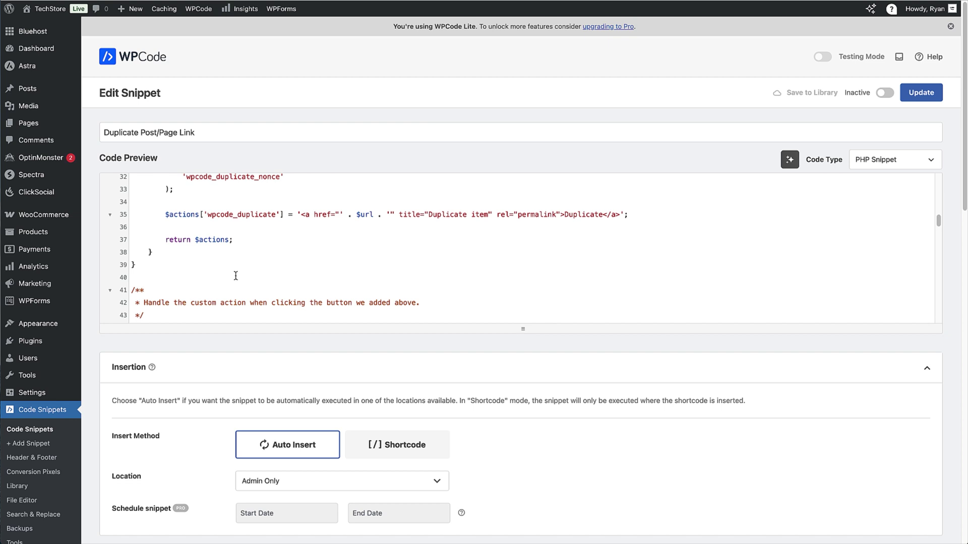
{"action": "scroll", "coordinate": [234, 274], "scroll_direction": "up", "scroll_amount": 15}
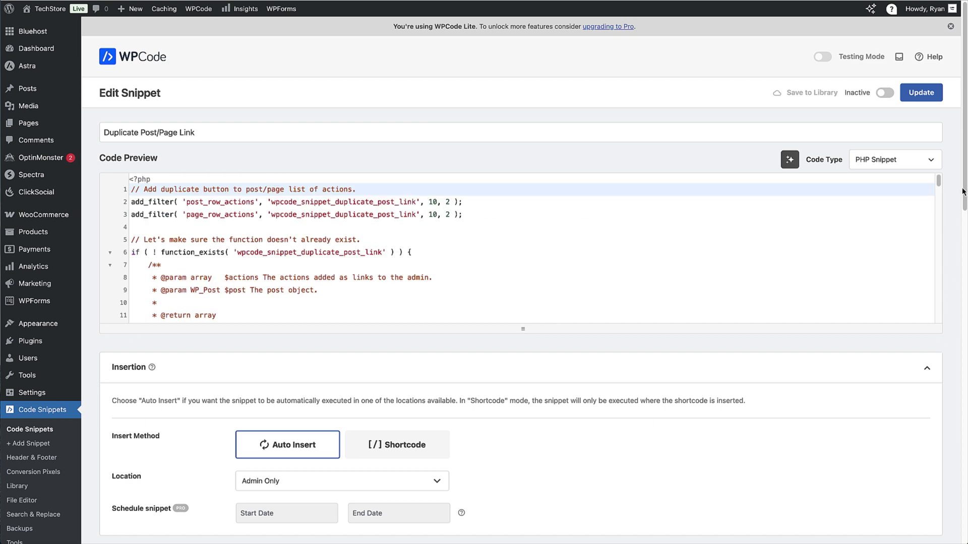
{"action": "left_click_drag", "start_coordinate": [964, 190], "coordinate": [964, 271]}
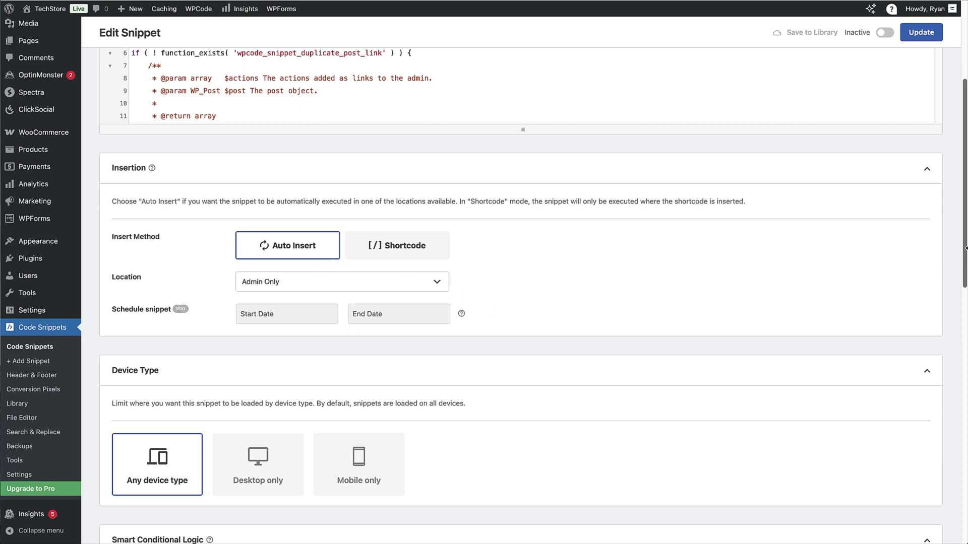
{"action": "left_click_drag", "start_coordinate": [964, 248], "coordinate": [940, 165]}
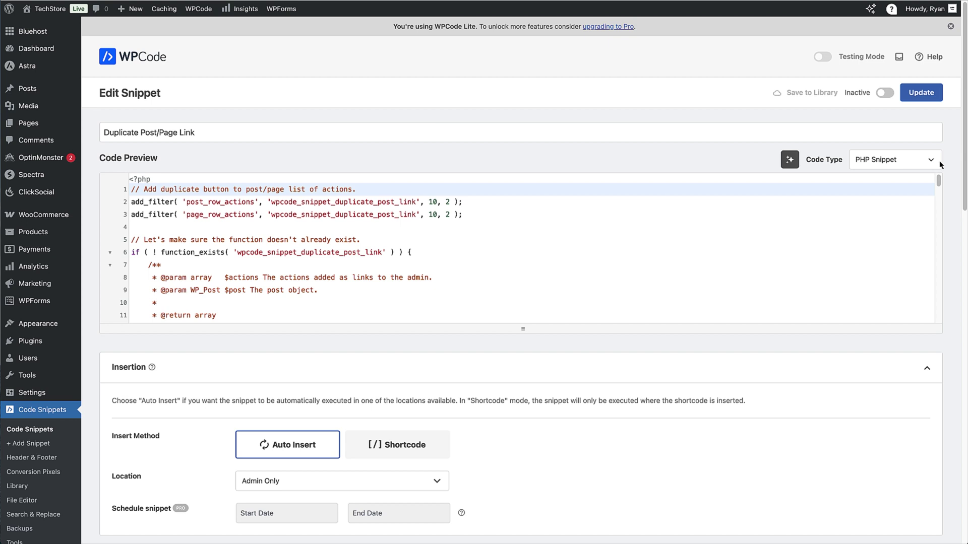
{"action": "left_click", "coordinate": [886, 94]}
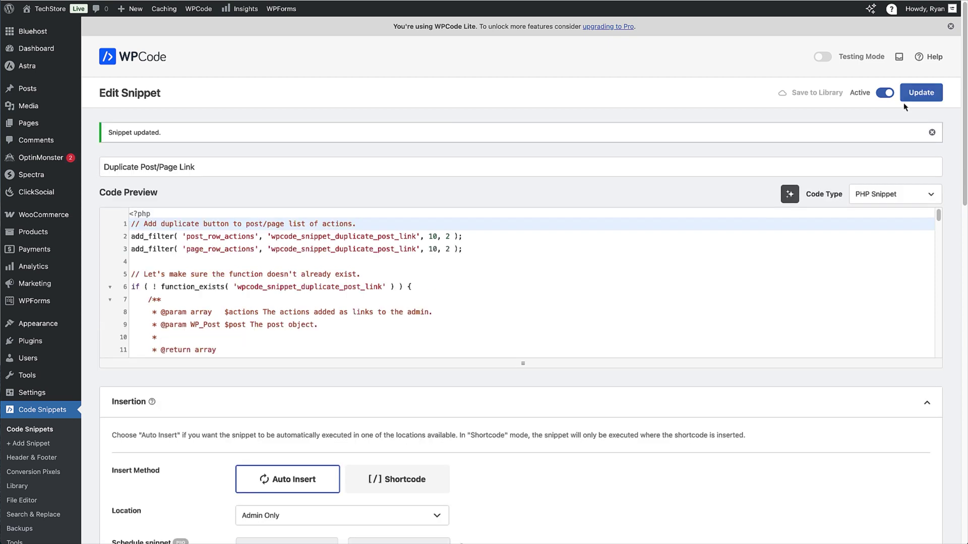
- Open the All Posts list to check the new Duplicate row action
{"action": "mouse_move", "coordinate": [30, 92]}
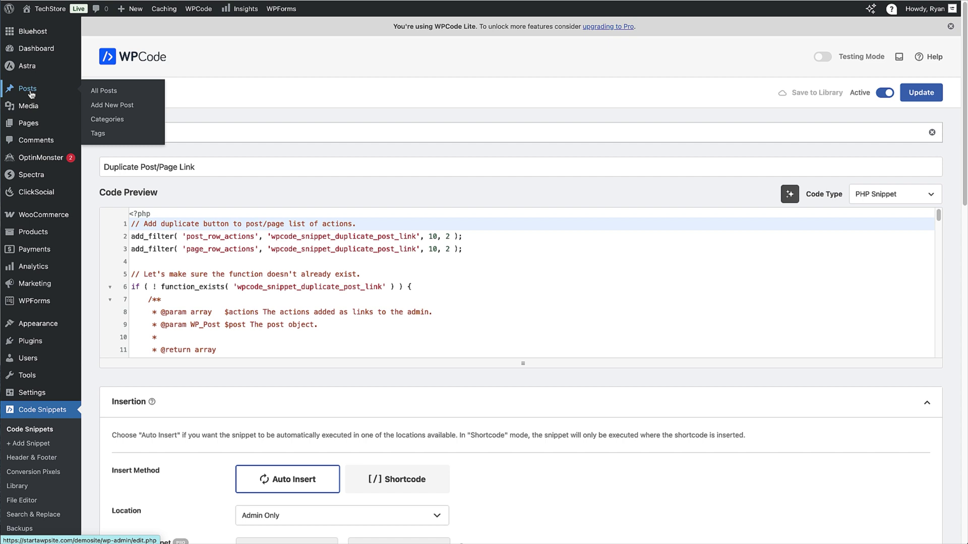
{"action": "left_click", "coordinate": [30, 92]}
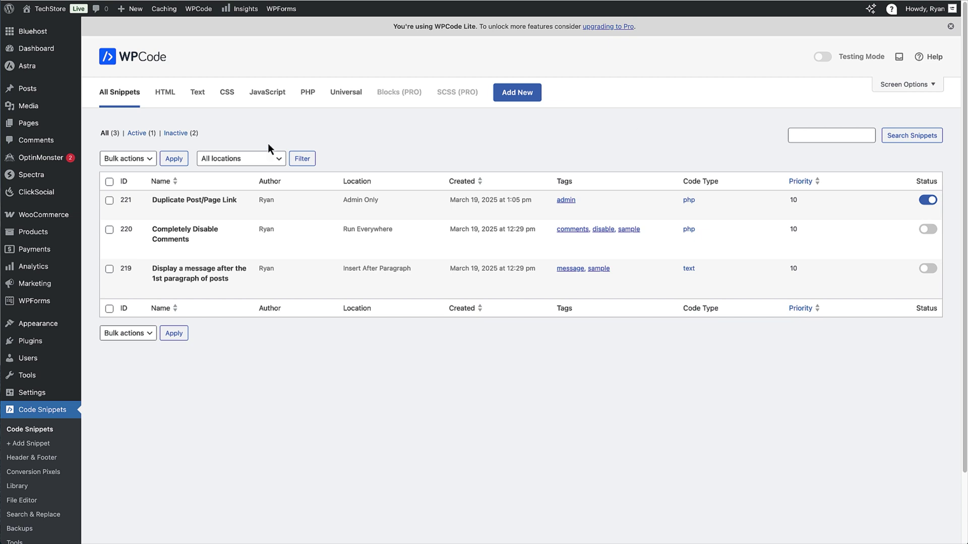
- Start a new post in the block editor, toggle the block inserter, then head back out
{"action": "left_click", "coordinate": [43, 92]}
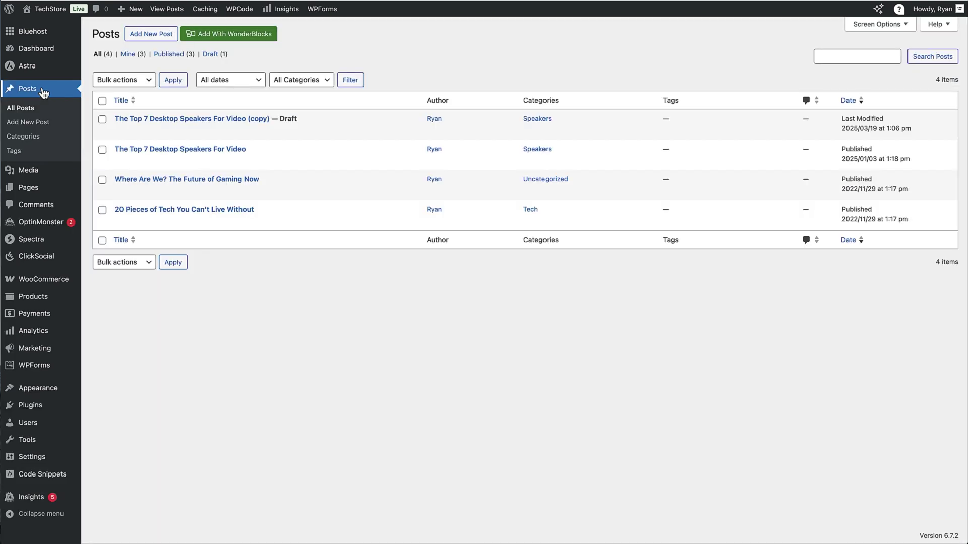
{"action": "left_click", "coordinate": [124, 36]}
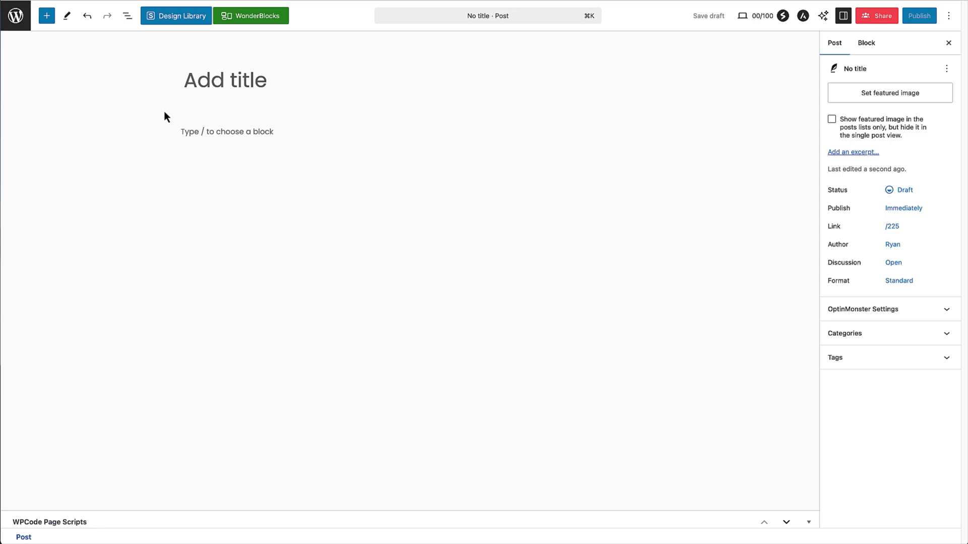
{"action": "left_click", "coordinate": [49, 21]}
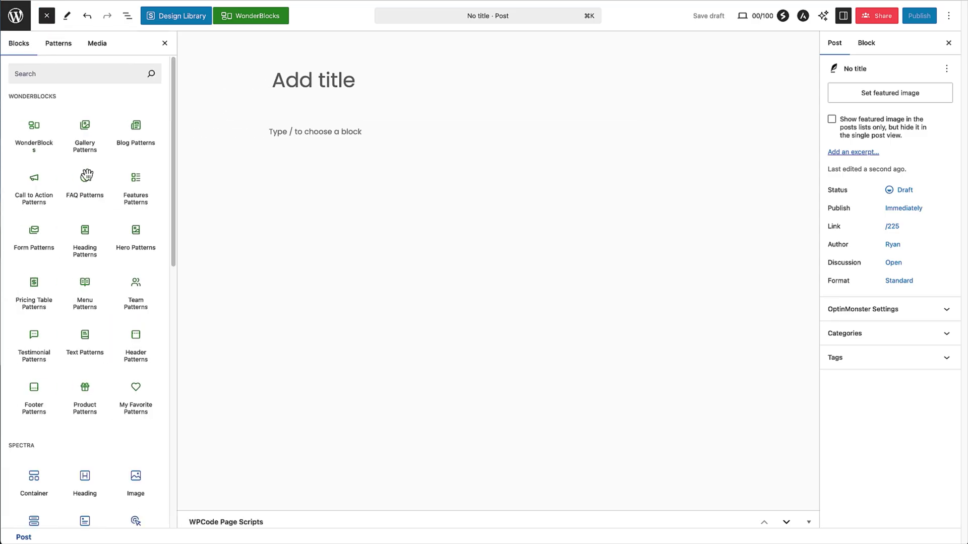
{"action": "left_click", "coordinate": [47, 15]}
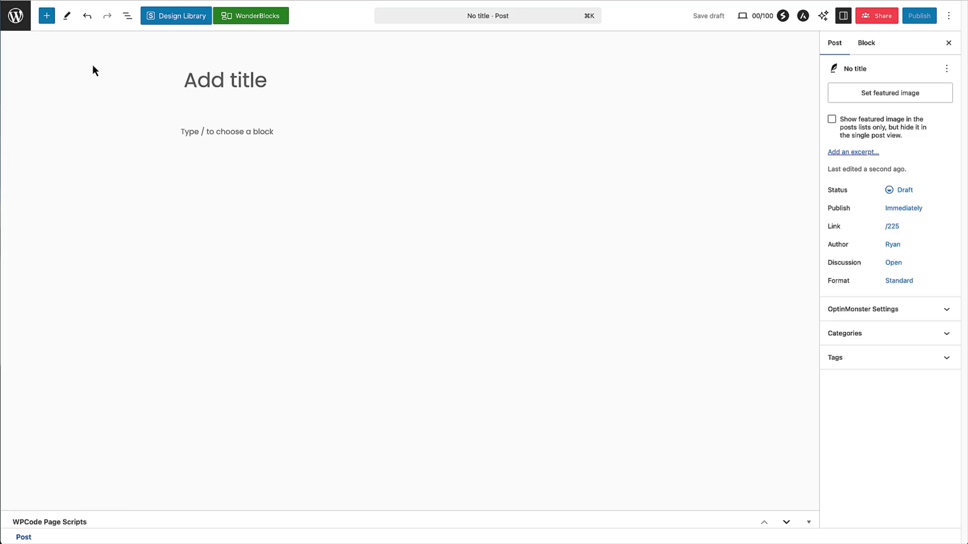
{"action": "left_click", "coordinate": [13, 14]}
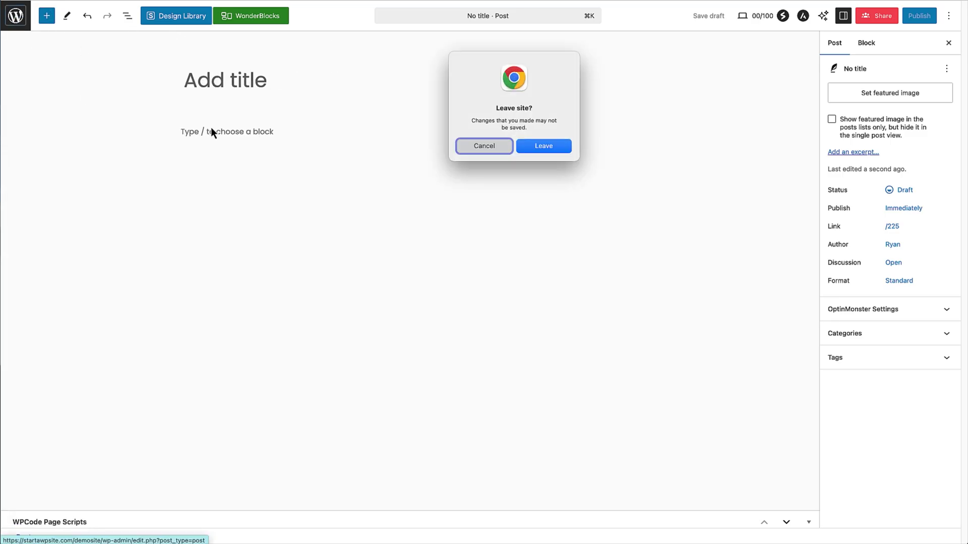
- Leave the unsaved draft and go to WPCode's Add Snippet page
{"action": "left_click", "coordinate": [557, 149]}
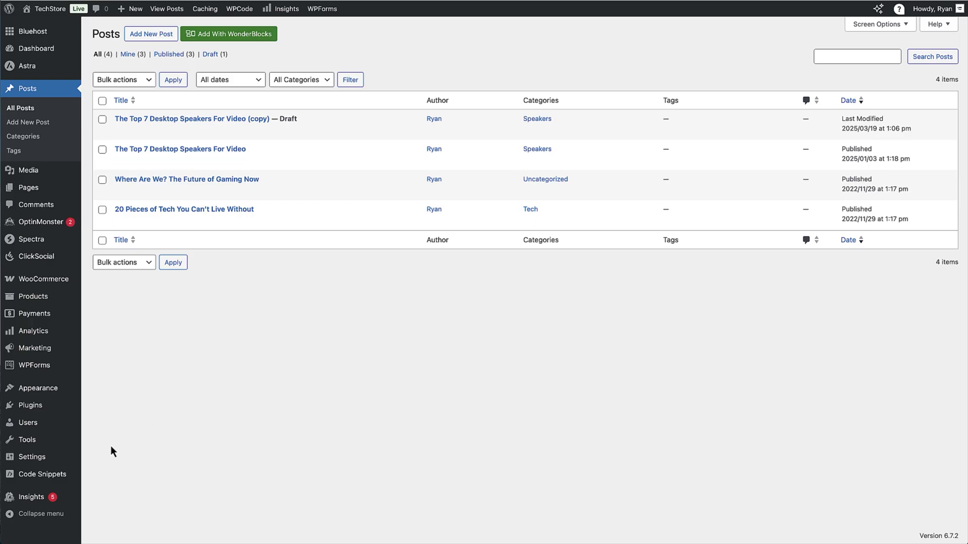
{"action": "mouse_move", "coordinate": [50, 475]}
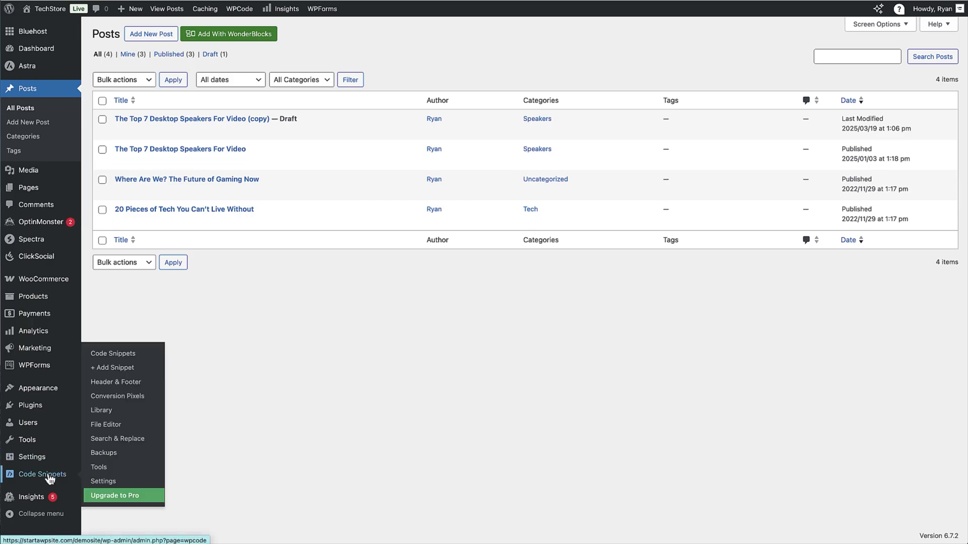
{"action": "left_click", "coordinate": [124, 368]}
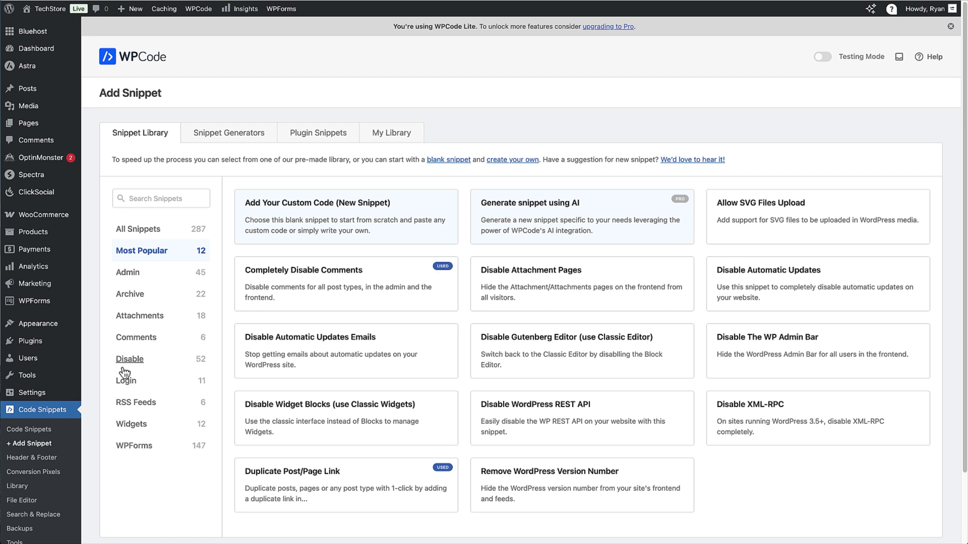
- Search the library for 'disable gutenberg' and use the Disable Gutenberg Editor (use Classic Editor) snippet
{"action": "left_click", "coordinate": [156, 199]}
{"action": "type", "text": "disable g"}
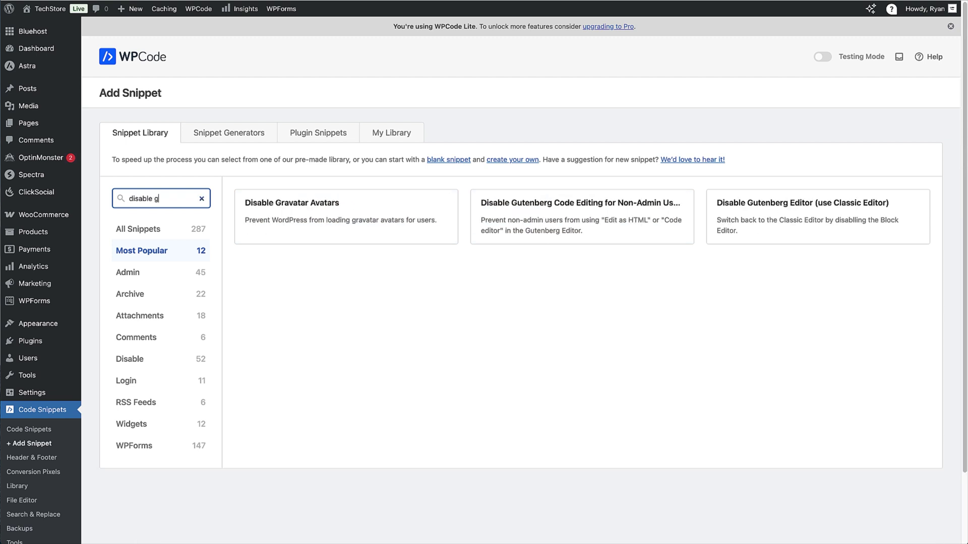
{"action": "type", "text": "utenberg"}
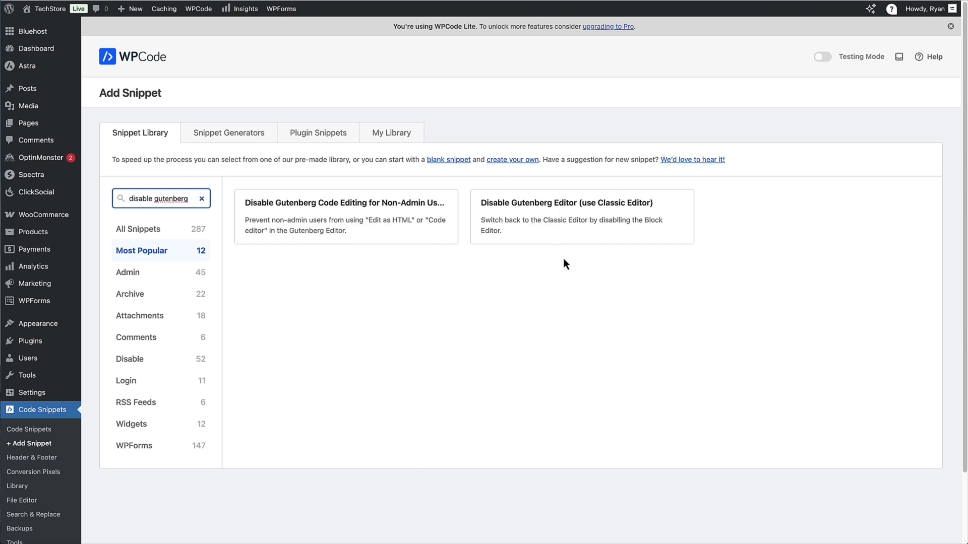
{"action": "mouse_move", "coordinate": [550, 243]}
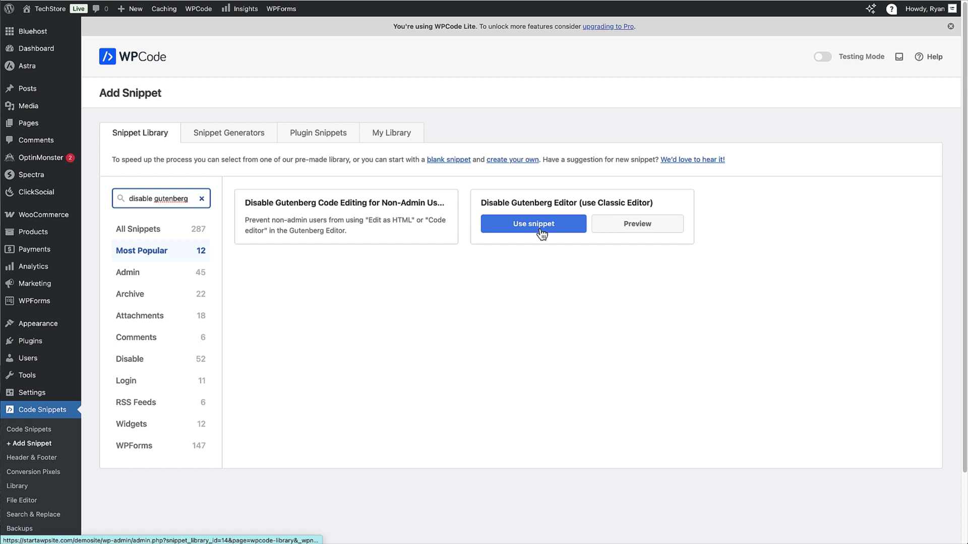
{"action": "left_click", "coordinate": [542, 233]}
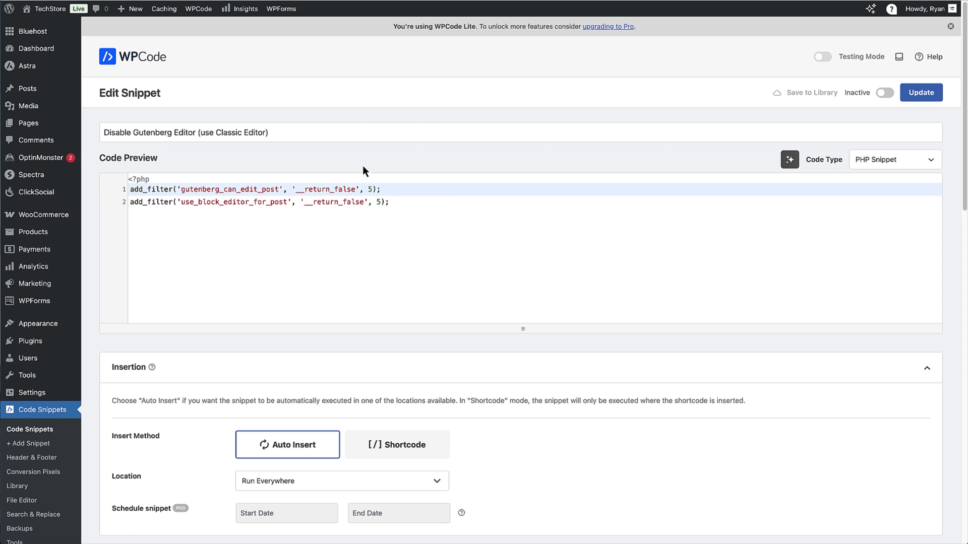
- Switch the Disable Gutenberg Editor snippet to Active, update it, and return to Posts
{"action": "left_click", "coordinate": [882, 95]}
{"action": "left_click", "coordinate": [922, 96]}
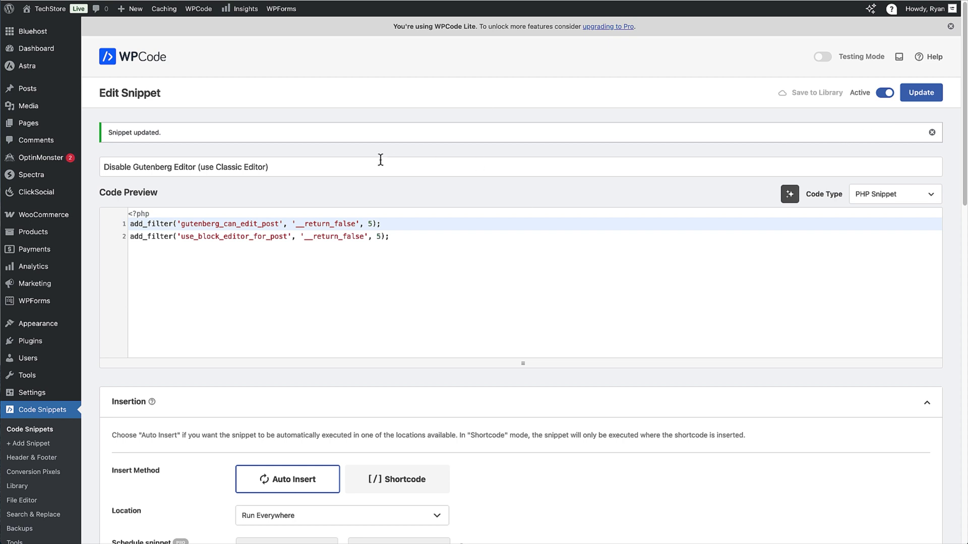
{"action": "left_click", "coordinate": [28, 94]}
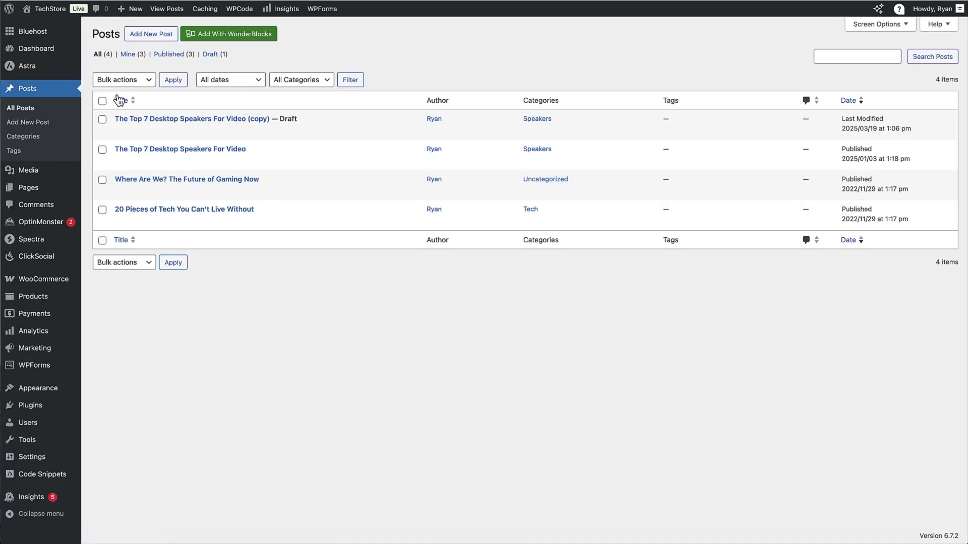
- Start a new post to confirm the classic editor now replaces Gutenberg
{"action": "left_click", "coordinate": [145, 36]}
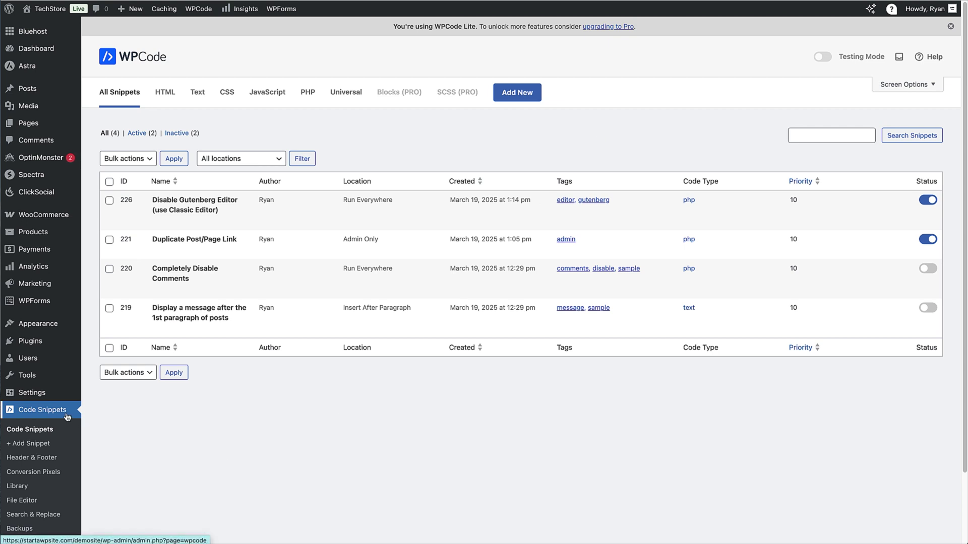
- Paste the Google tag (gtag) script into the Global Header box and save the settings
{"action": "left_click", "coordinate": [48, 459]}
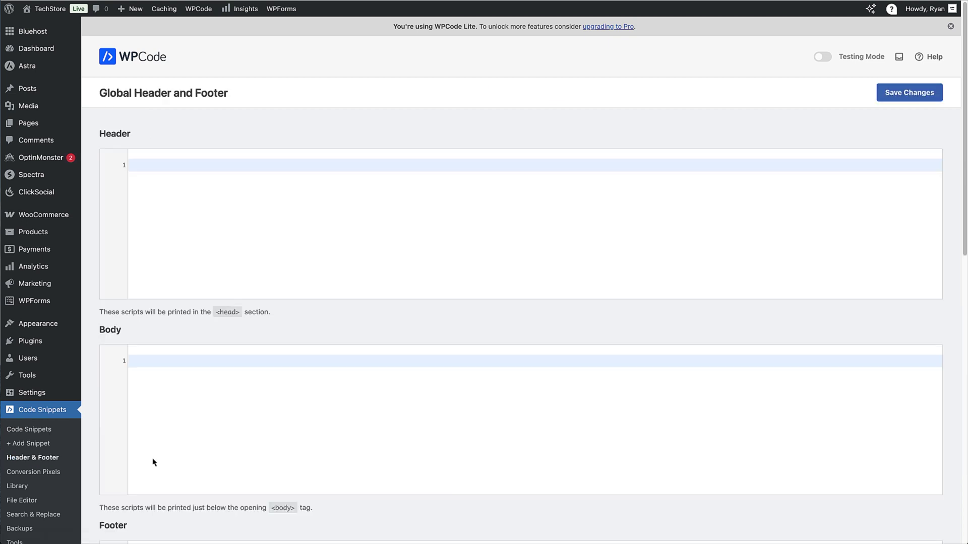
{"action": "left_click", "coordinate": [172, 169]}
{"action": "type", "text": "<!-- Google tag (gtag.js) --> <script async src=\"https://www.googletagmanager.com/gtag/js?id=G-MT9JQ83T47\"></script> <script>   window.dataLayer = window.dataLayer || [];   function gtag(){dataLayer.push(arguments);}   gtag('js', new Date());    gtag('config', 'G-MT9JQ83T47'); </script>"}
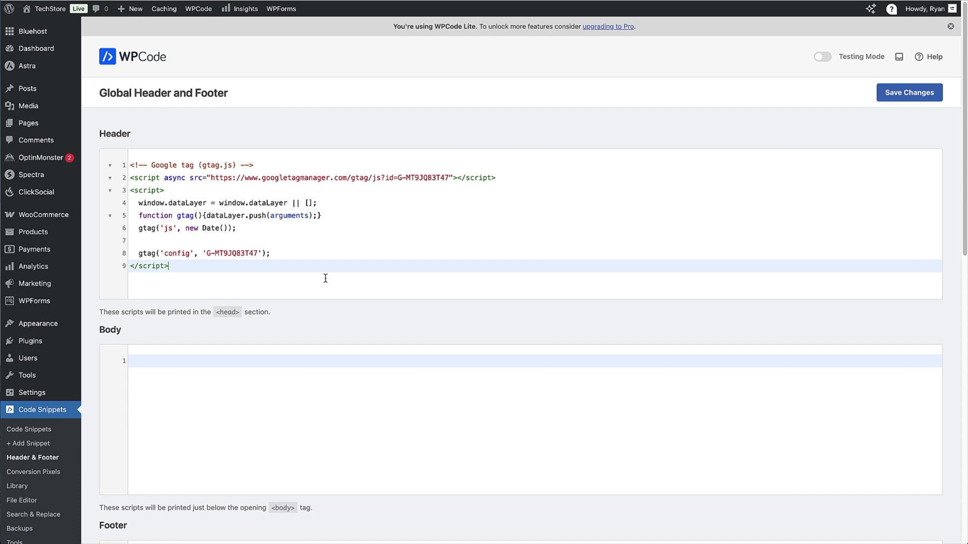
{"action": "left_click", "coordinate": [895, 101]}
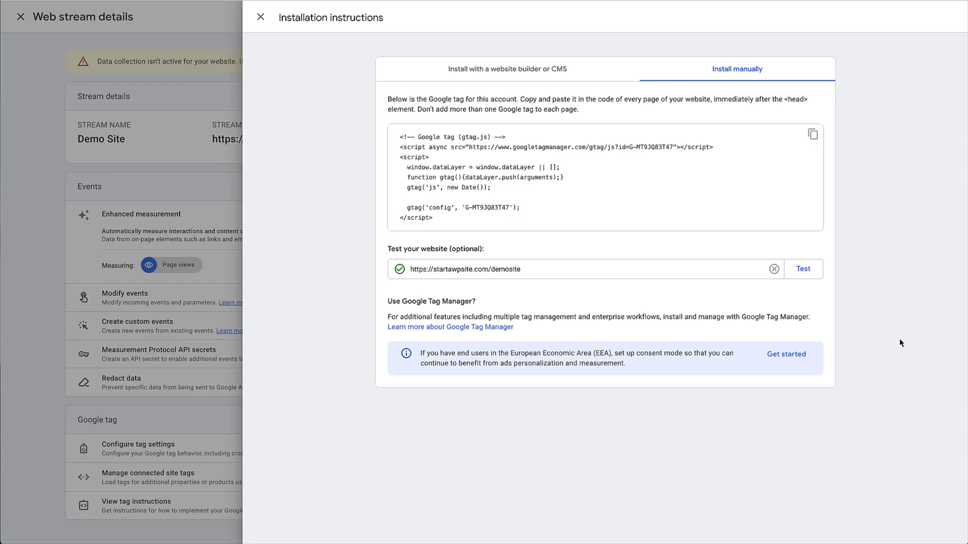
- Test startawpsite.com/demosite in Google Analytics to confirm the Google tag is detected
{"action": "left_click", "coordinate": [820, 271]}
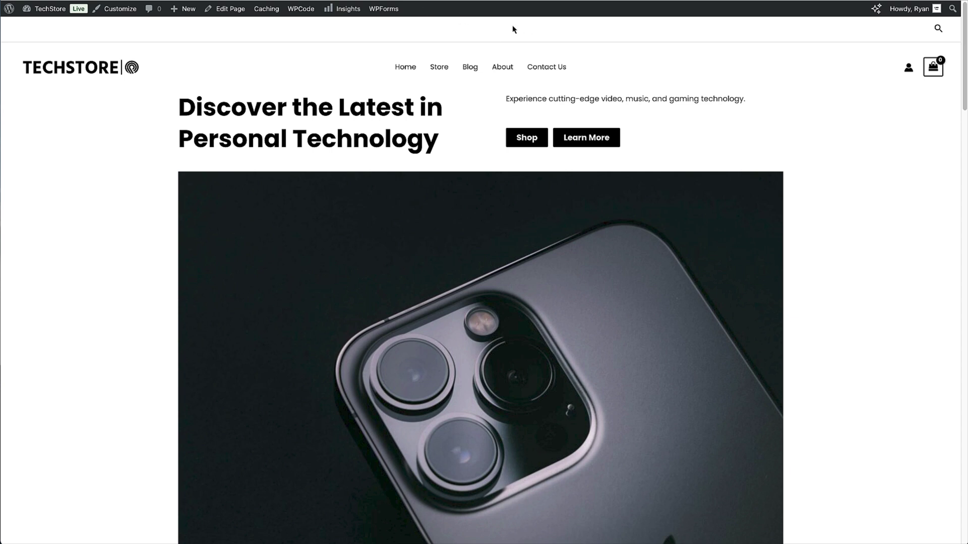
- Return to the WordPress dashboard and start adding a new snippet from Code Snippets
{"action": "left_click", "coordinate": [29, 14]}
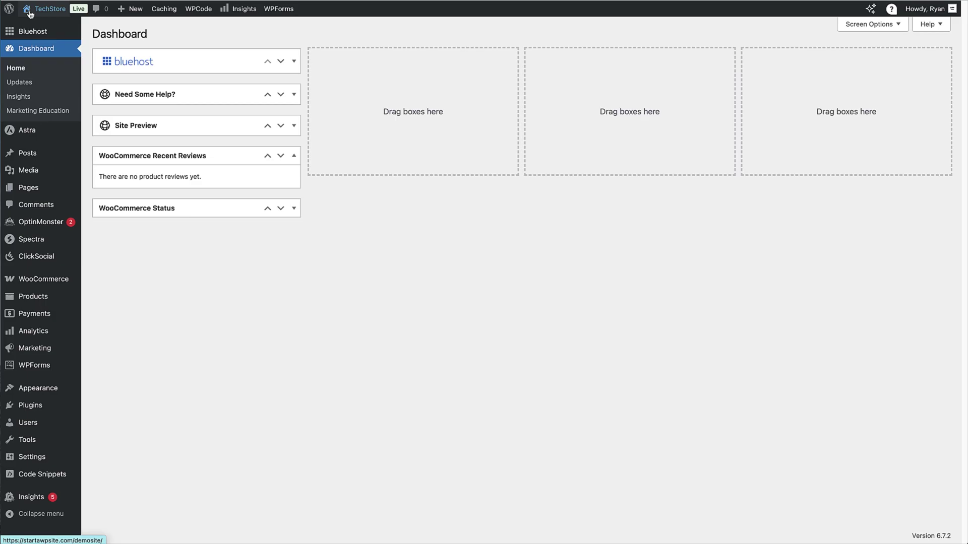
{"action": "mouse_move", "coordinate": [73, 477]}
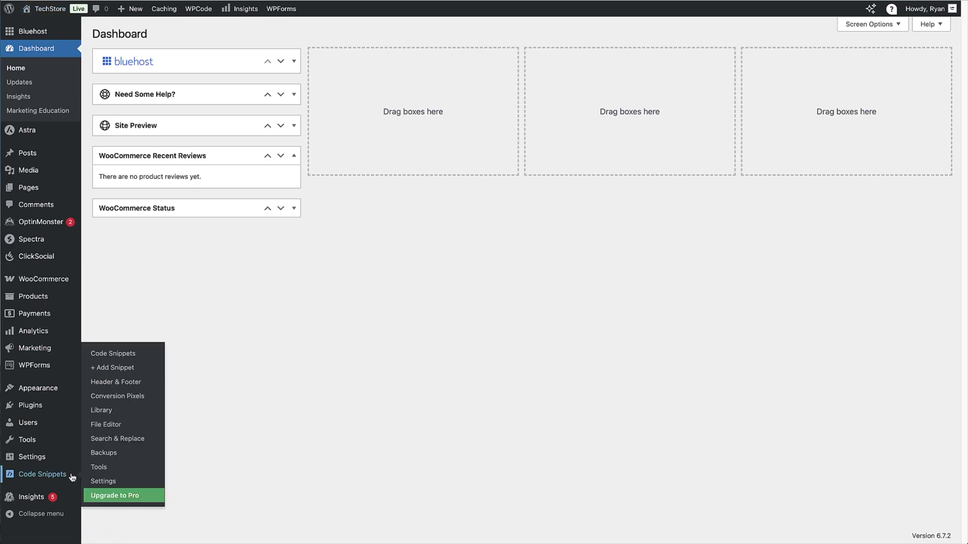
{"action": "left_click", "coordinate": [73, 477]}
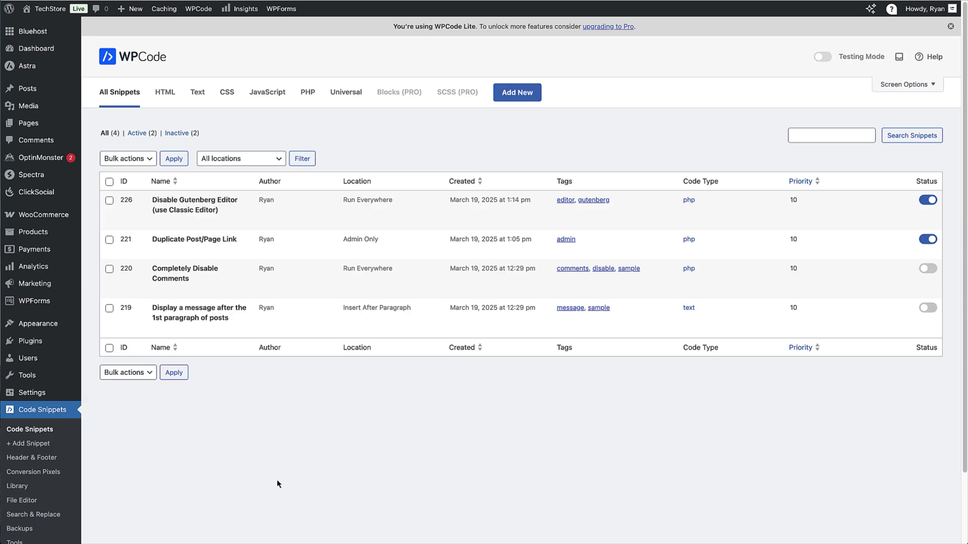
{"action": "left_click", "coordinate": [534, 100]}
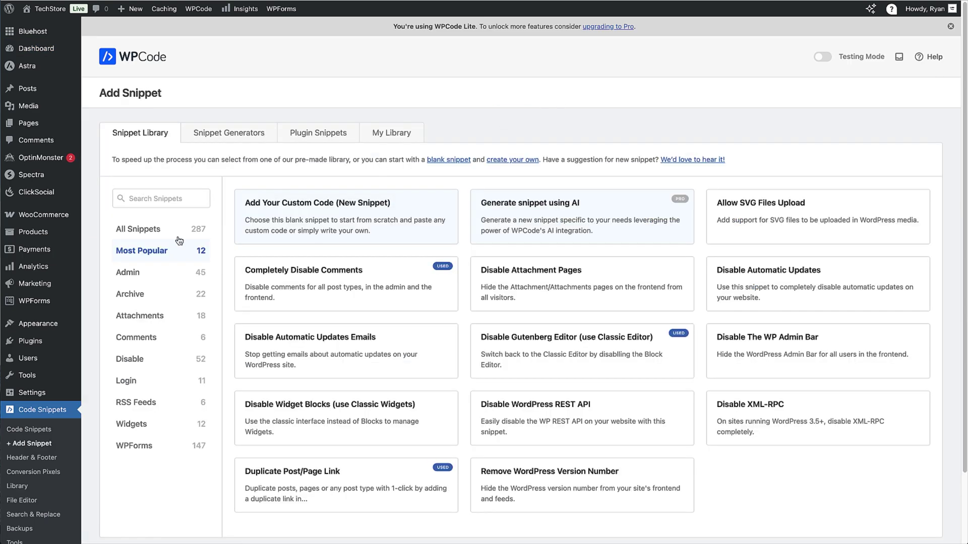
- Search the snippet library for 'admin bar' to find Disable The WP Admin Bar
{"action": "left_click", "coordinate": [133, 199]}
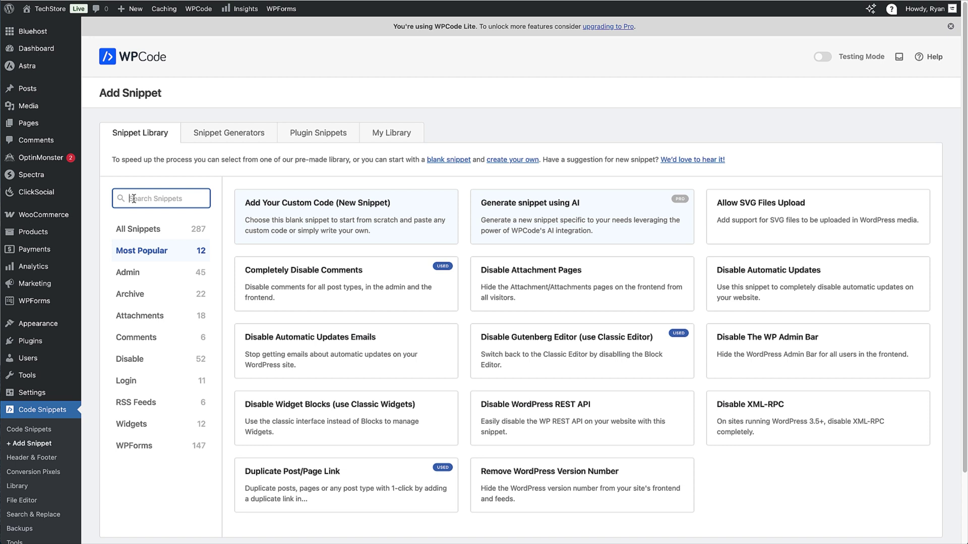
{"action": "type", "text": "admin bar"}
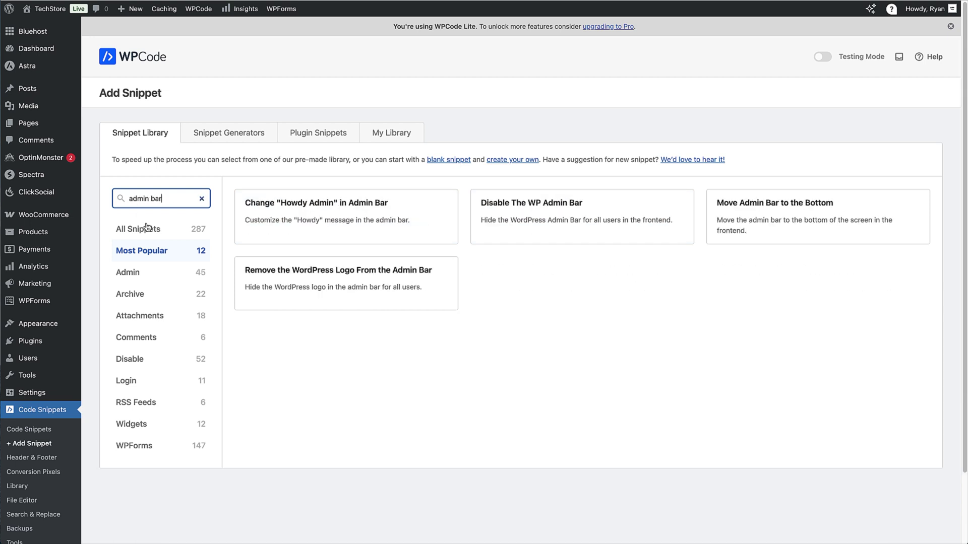
{"action": "mouse_move", "coordinate": [780, 218]}
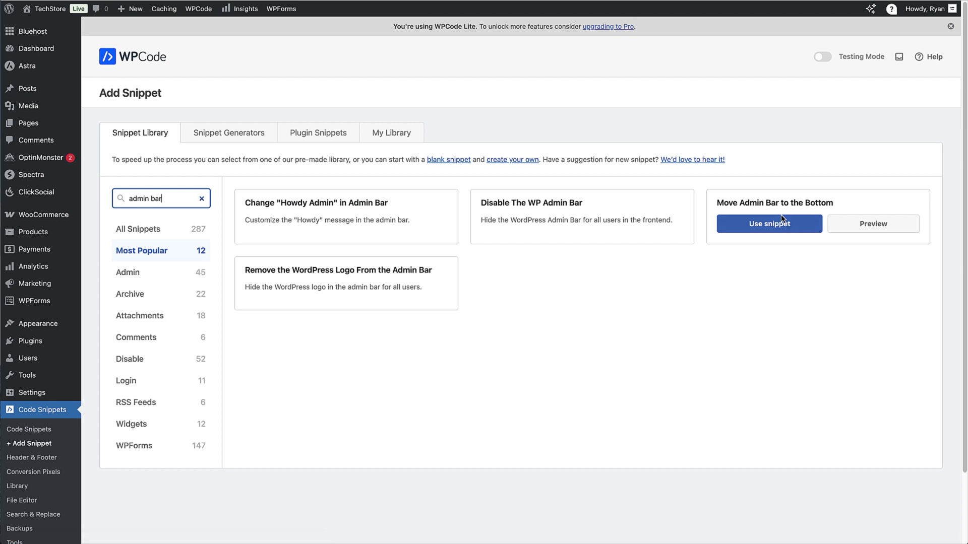
{"action": "mouse_move", "coordinate": [331, 290]}
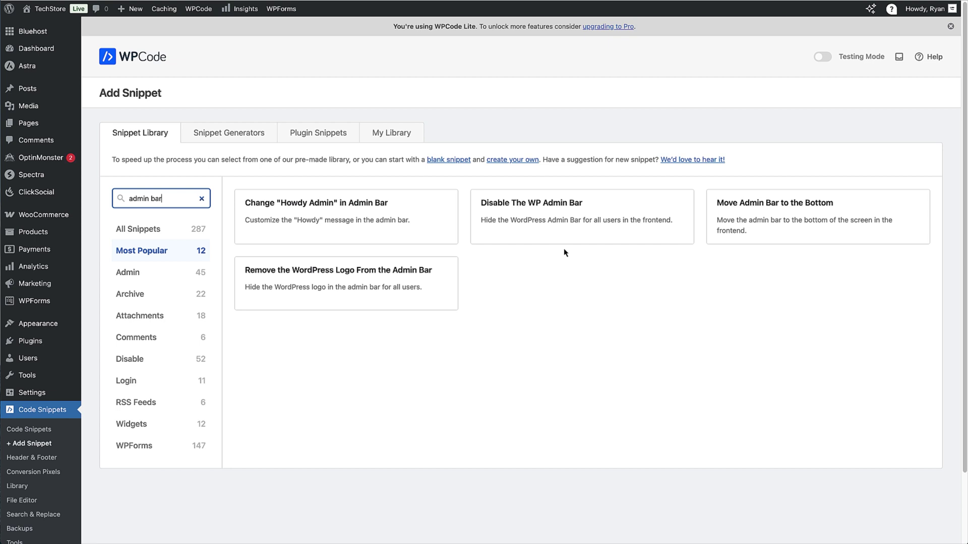
- Use the Disable The WP Admin Bar snippet, toggle it to Active, and update it
{"action": "mouse_move", "coordinate": [561, 236]}
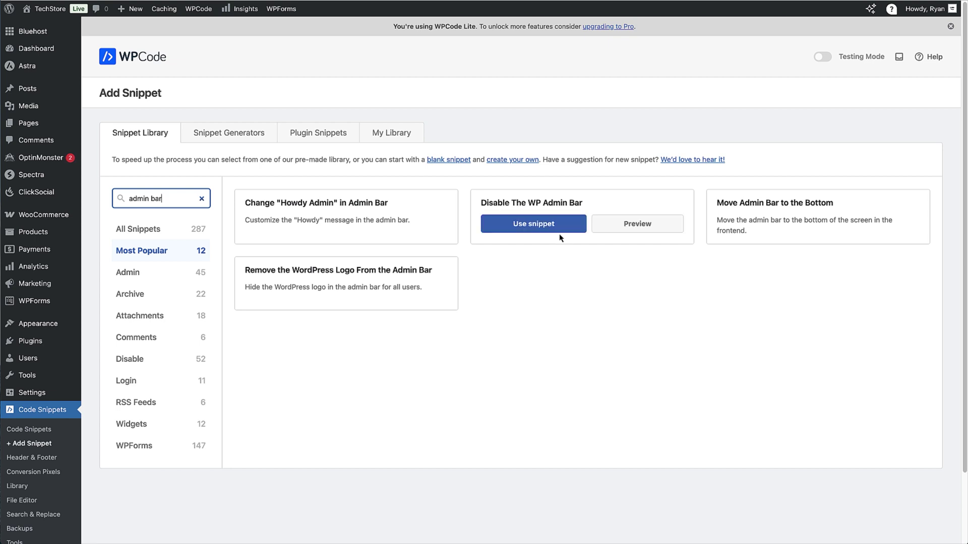
{"action": "left_click", "coordinate": [523, 235]}
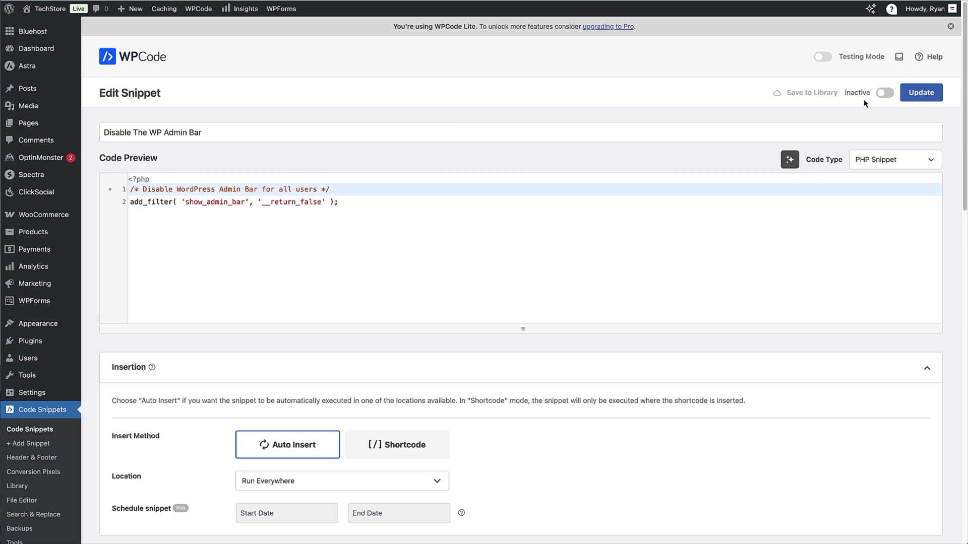
{"action": "left_click", "coordinate": [883, 93]}
{"action": "left_click", "coordinate": [929, 103]}
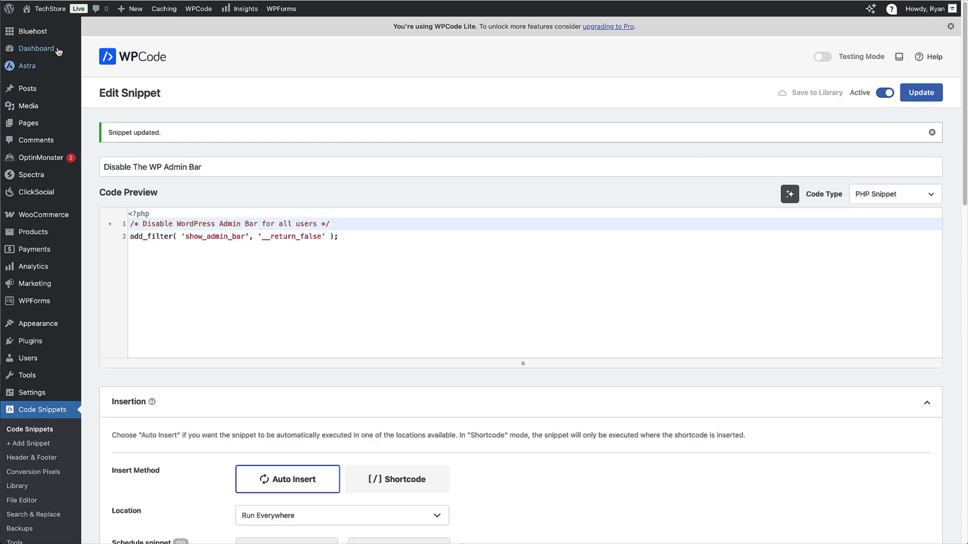
- Visit the TechStore homepage on the site's front end
{"action": "mouse_move", "coordinate": [48, 15]}
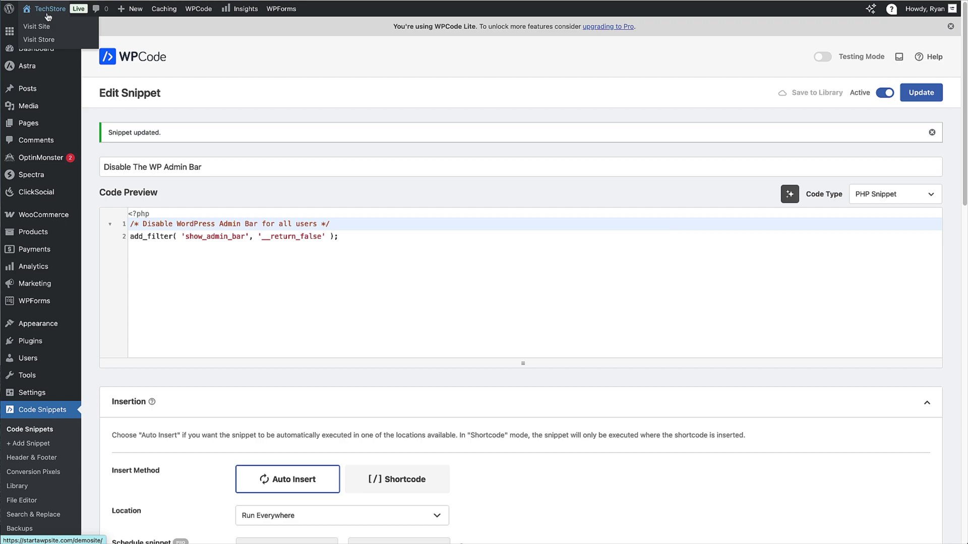
{"action": "left_click", "coordinate": [48, 15]}
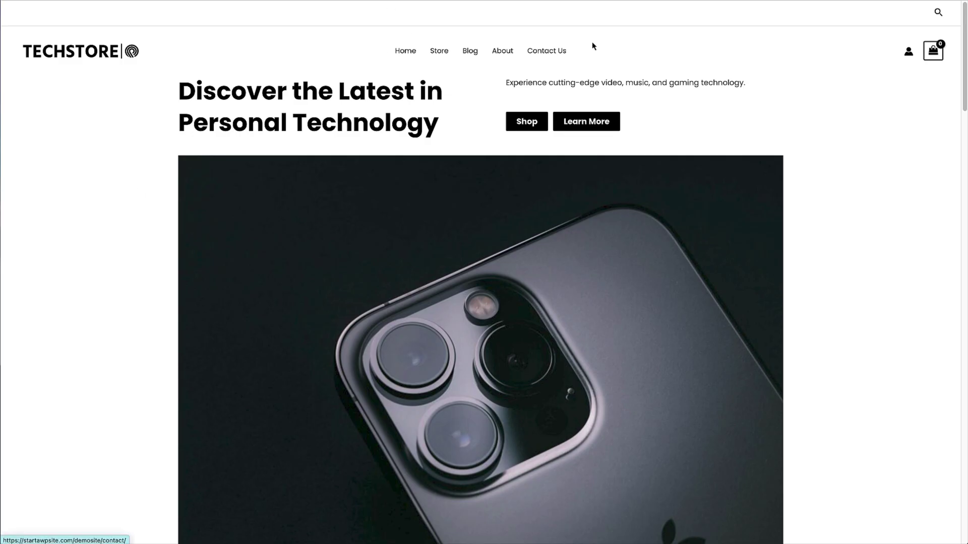